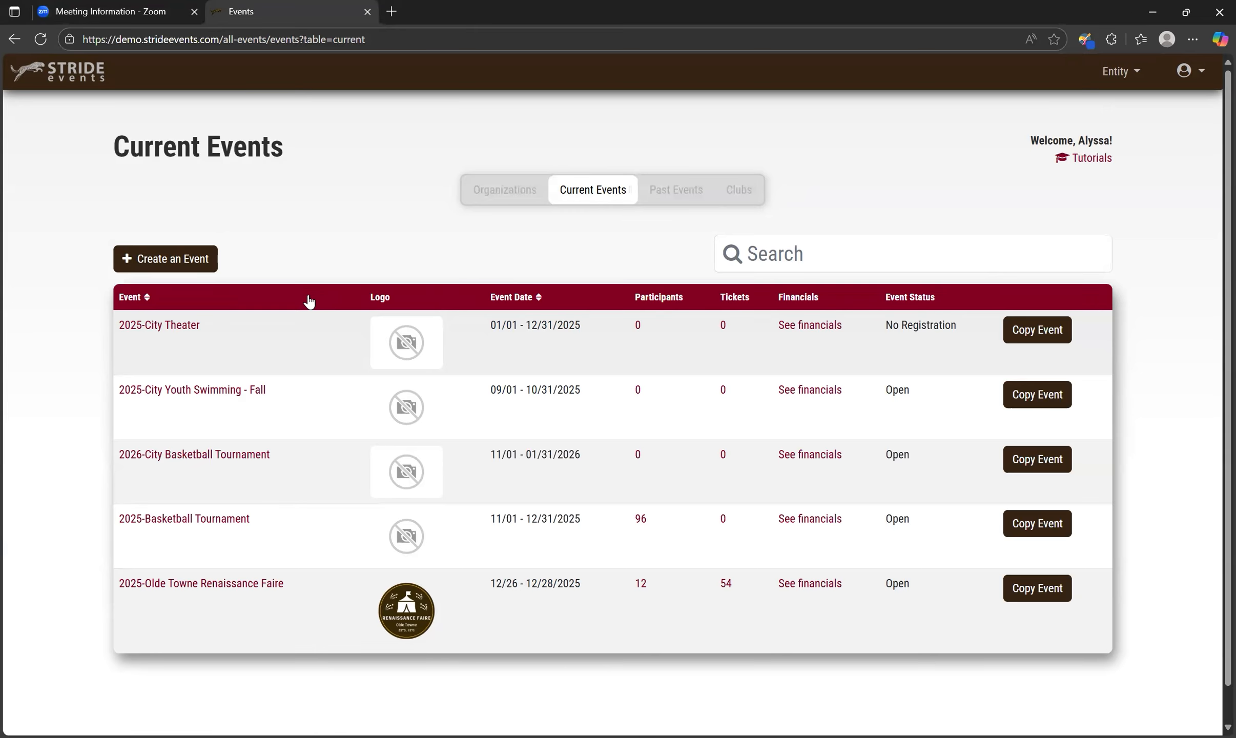
Open the charities page of the 2025-Olde Towne Renaissance Faire event and start adding a new charity.
left_click(278, 591)
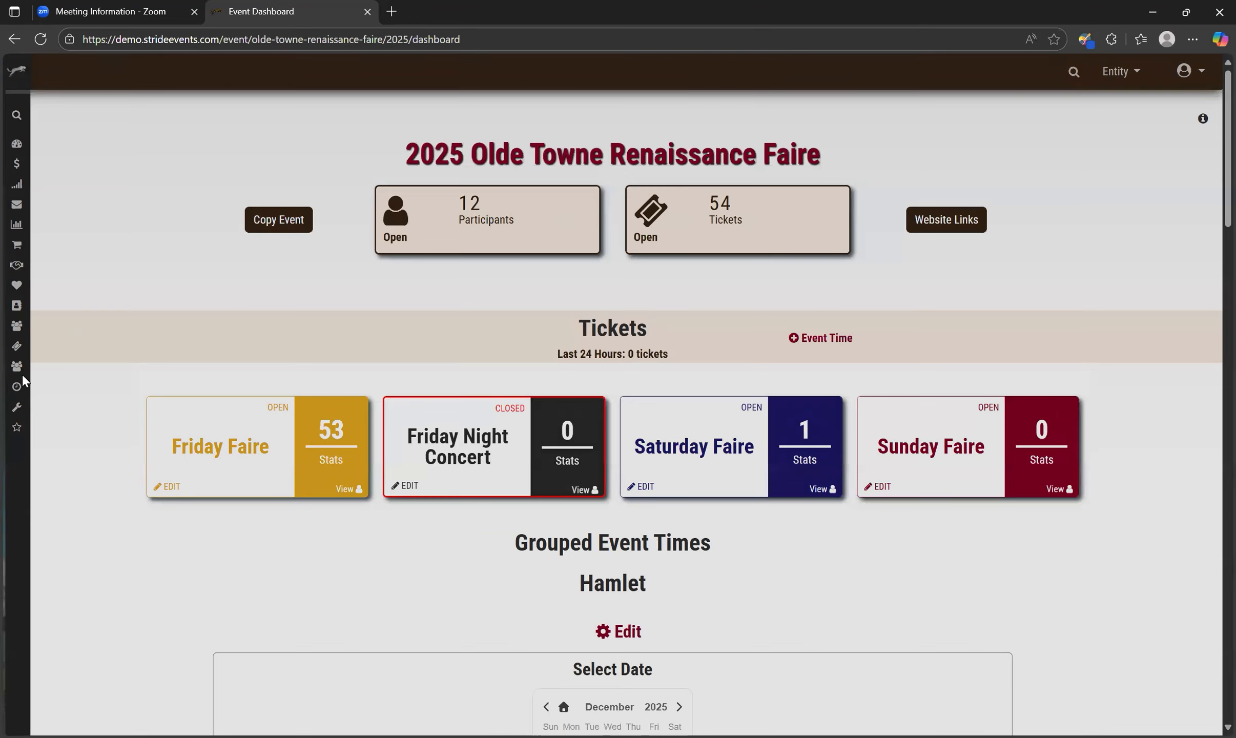
mouse_move(23, 323)
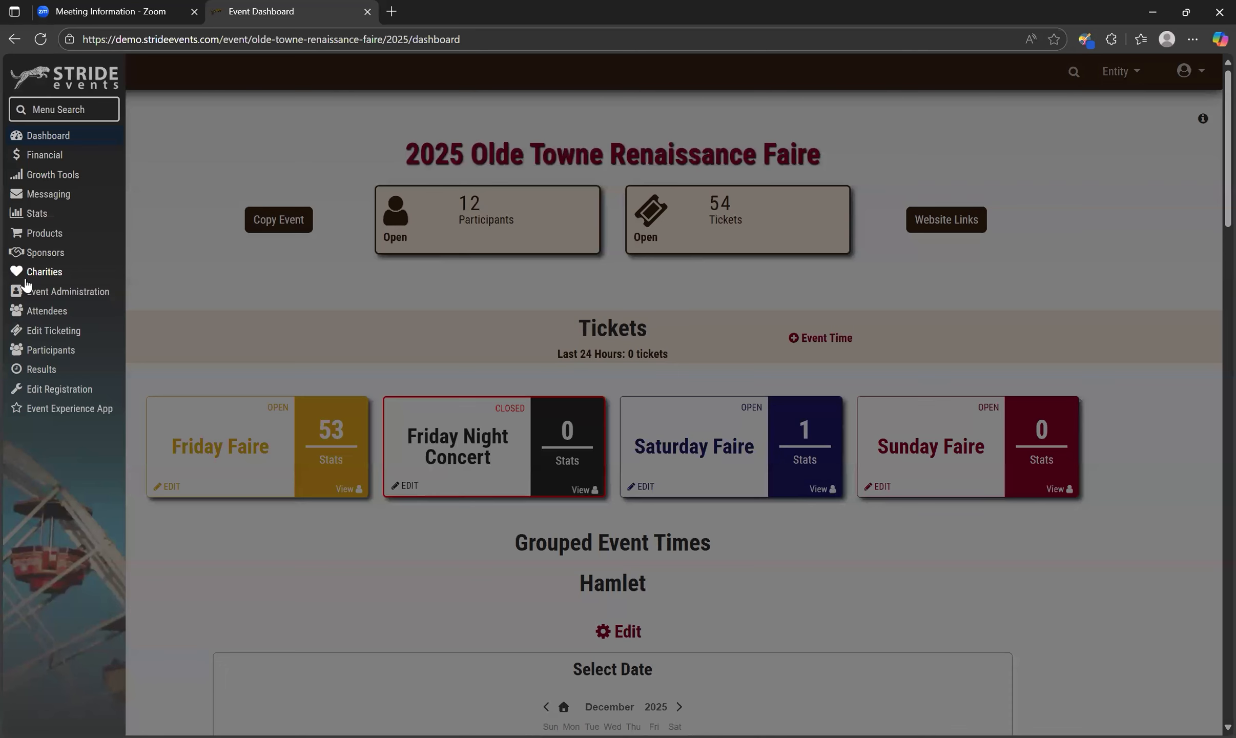
left_click(25, 279)
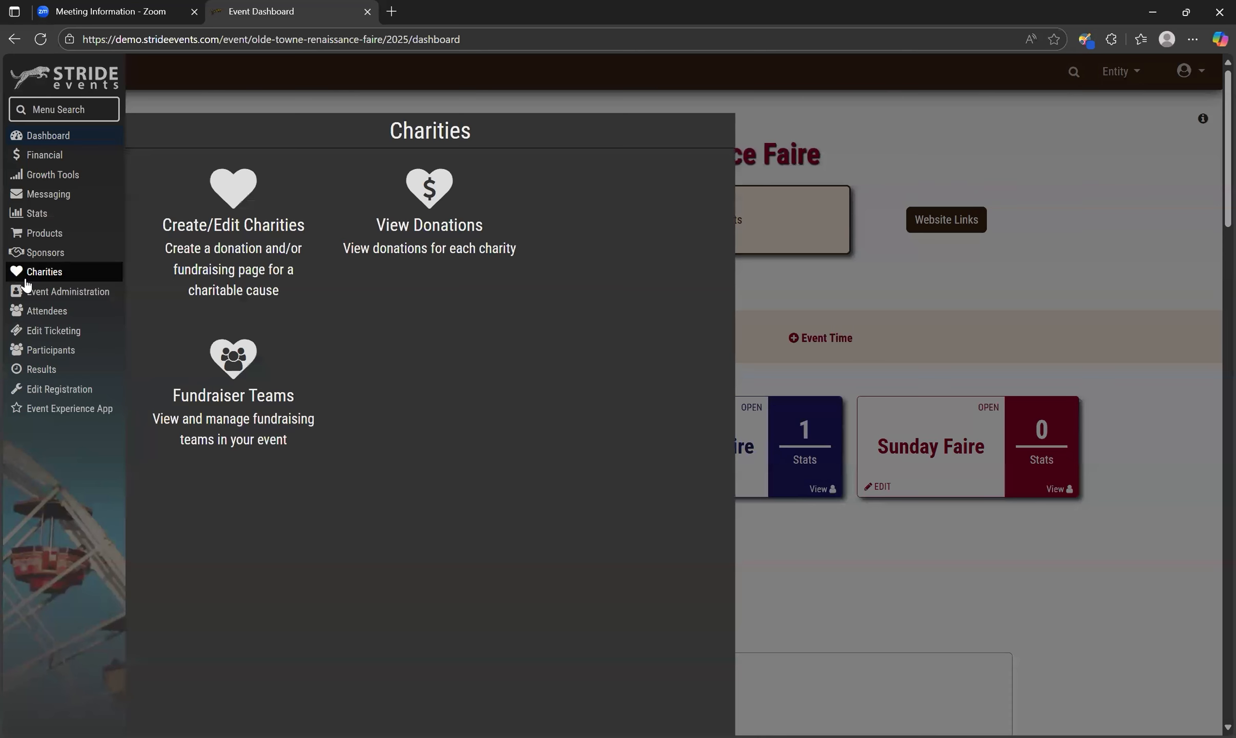
left_click(231, 238)
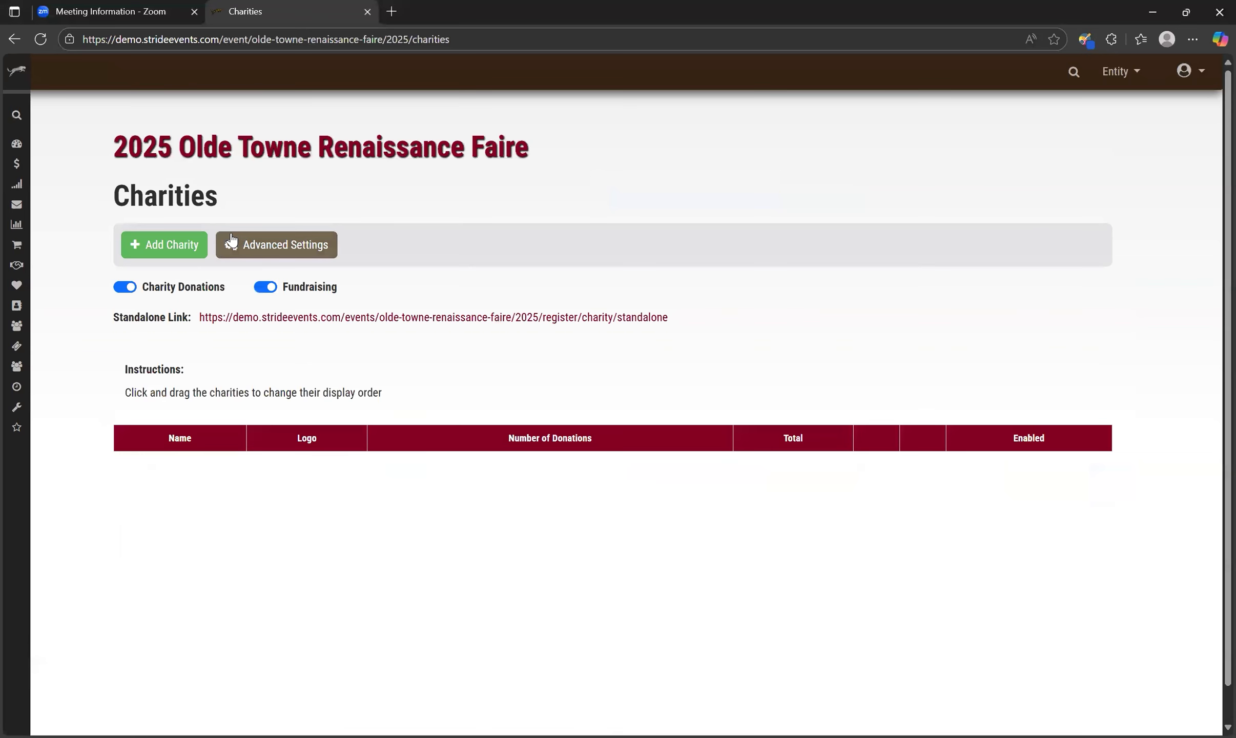
left_click(170, 246)
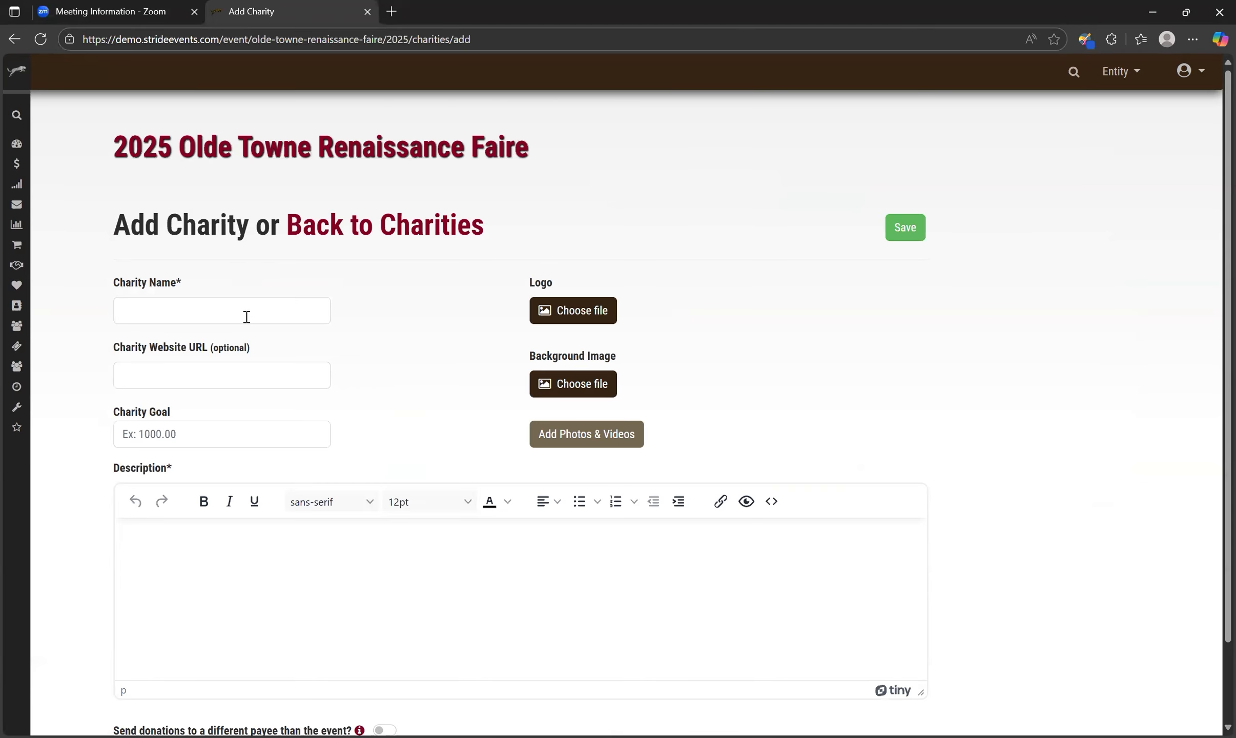
Name the charity Red Cross and set its charity goal to 10000.00.
left_click(292, 312)
type("Red Cross")
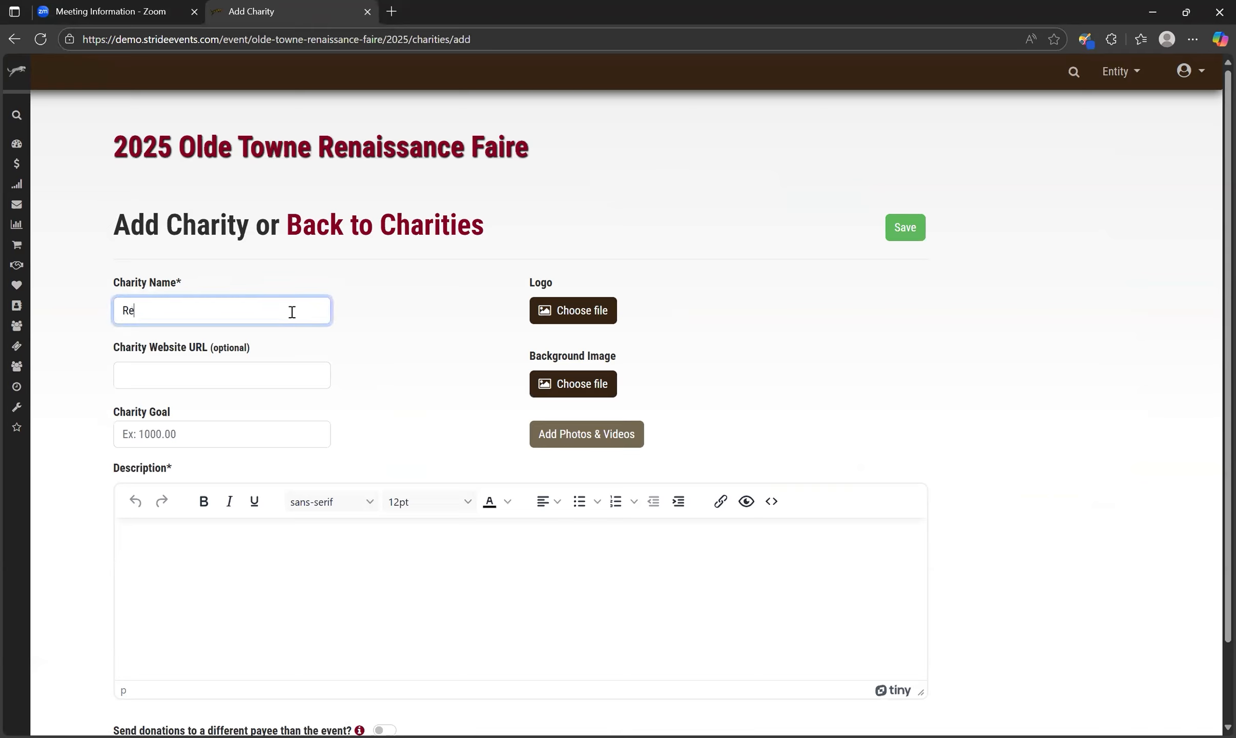
key("Tab")
key("Tab")
type("10000.00")
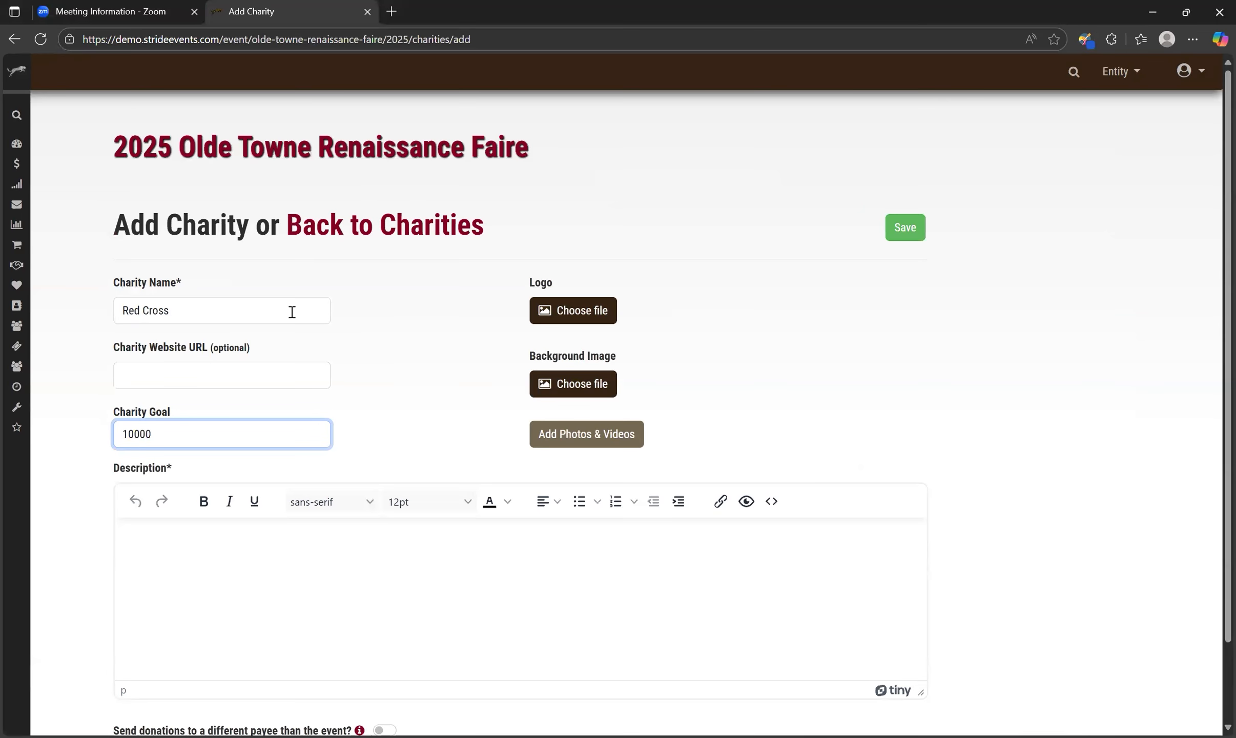
Enter the charity description "Support the Red Cross's work helping people all over the world.".
left_click(342, 551)
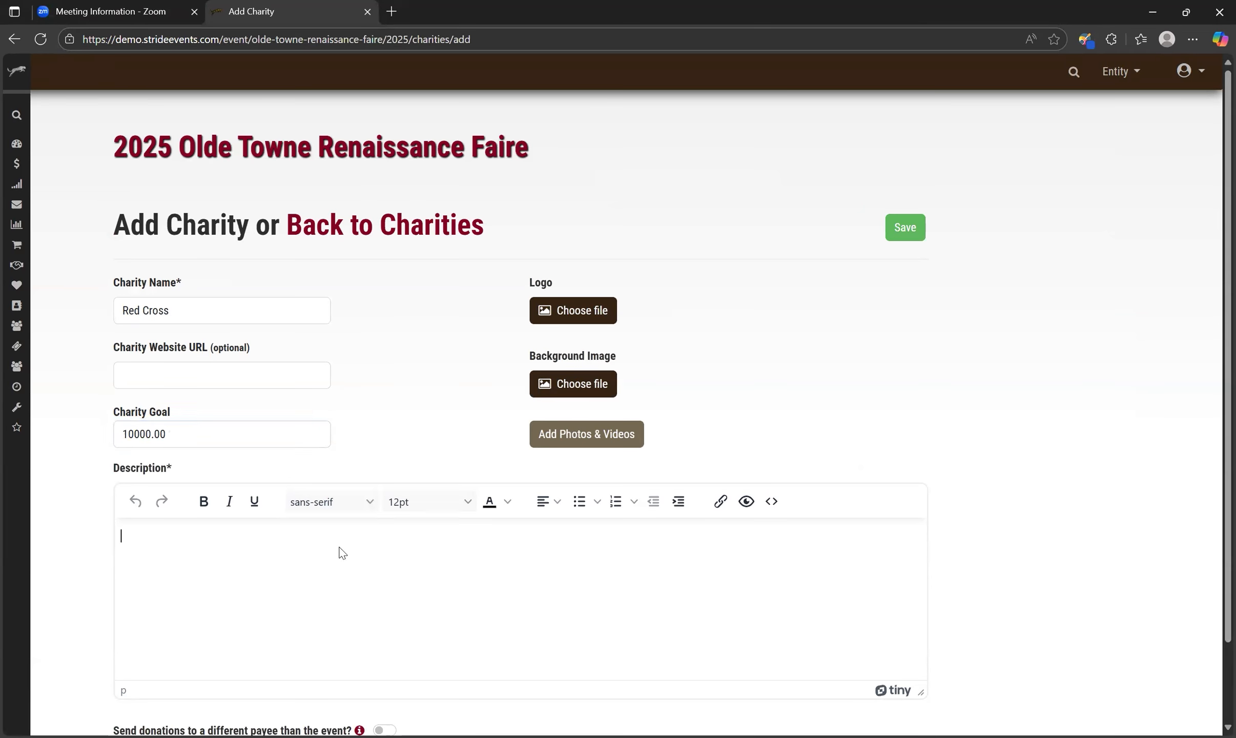
type("Support the Red Cros")
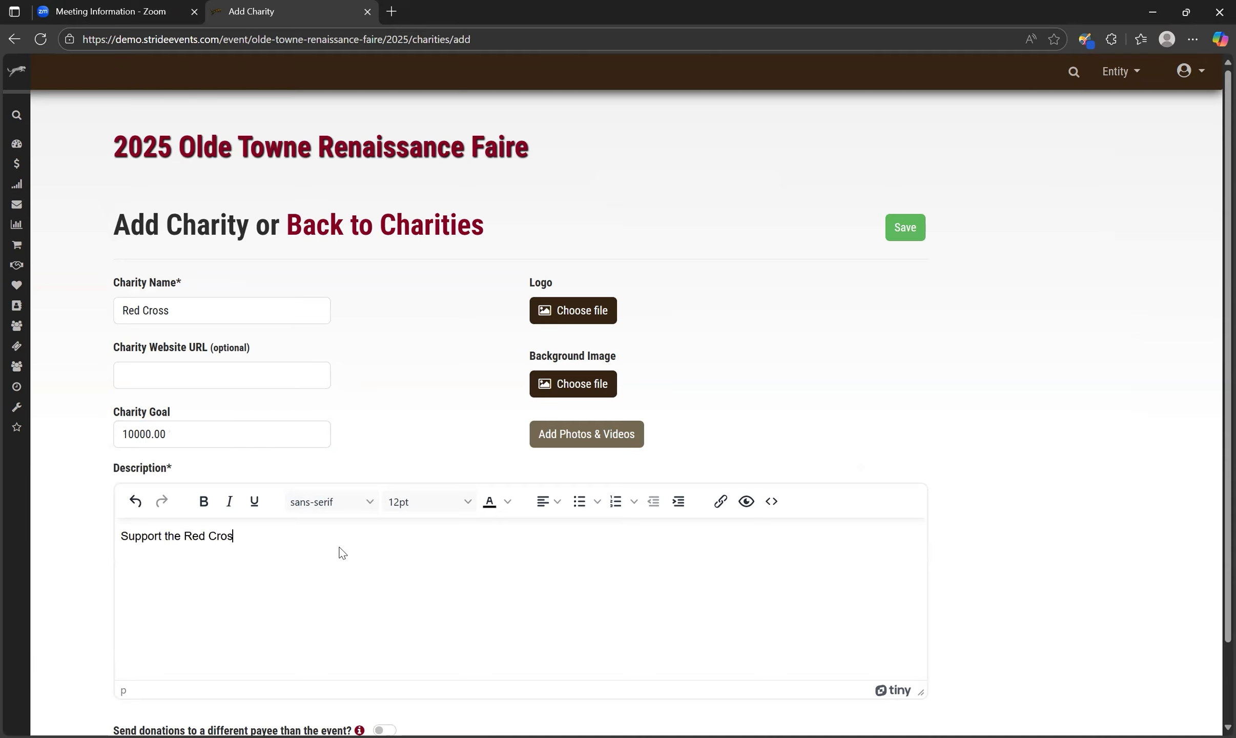
type("s's work helping people all over the world.")
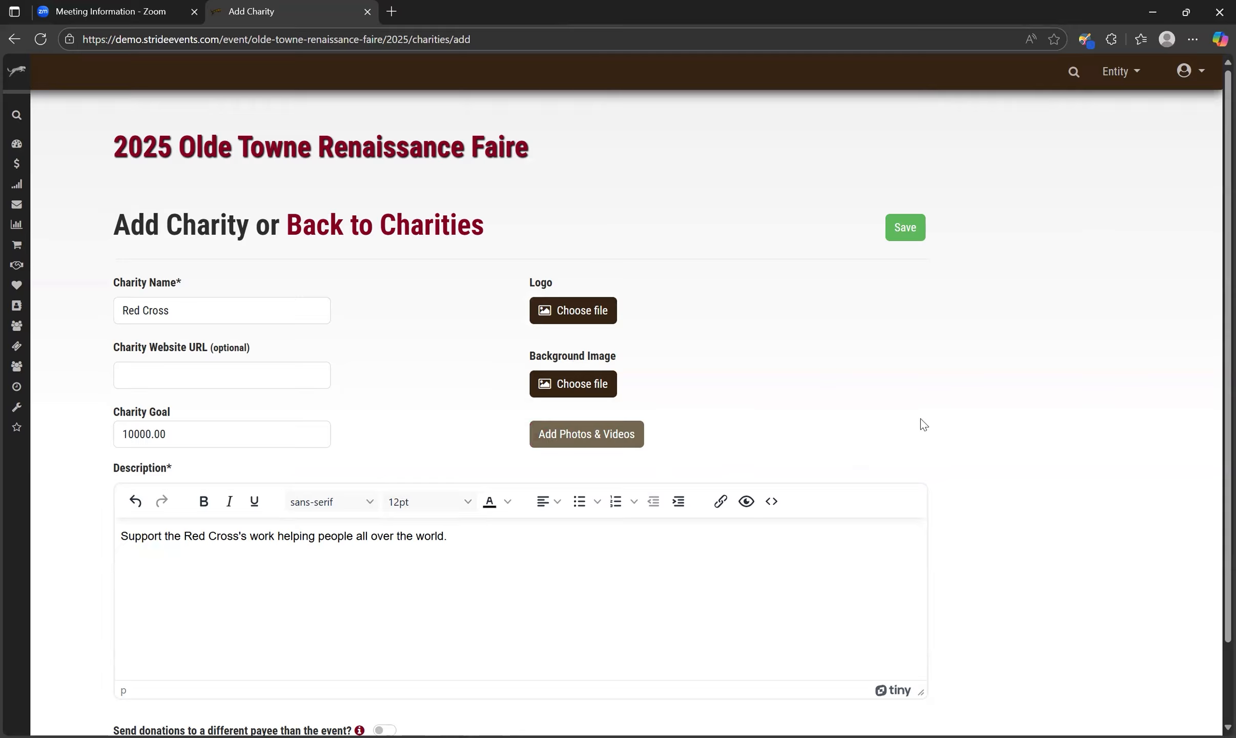
Turn on sending donations to a different payee, review the payee fields, and turn the option off again.
scroll(982, 507, "down", 1)
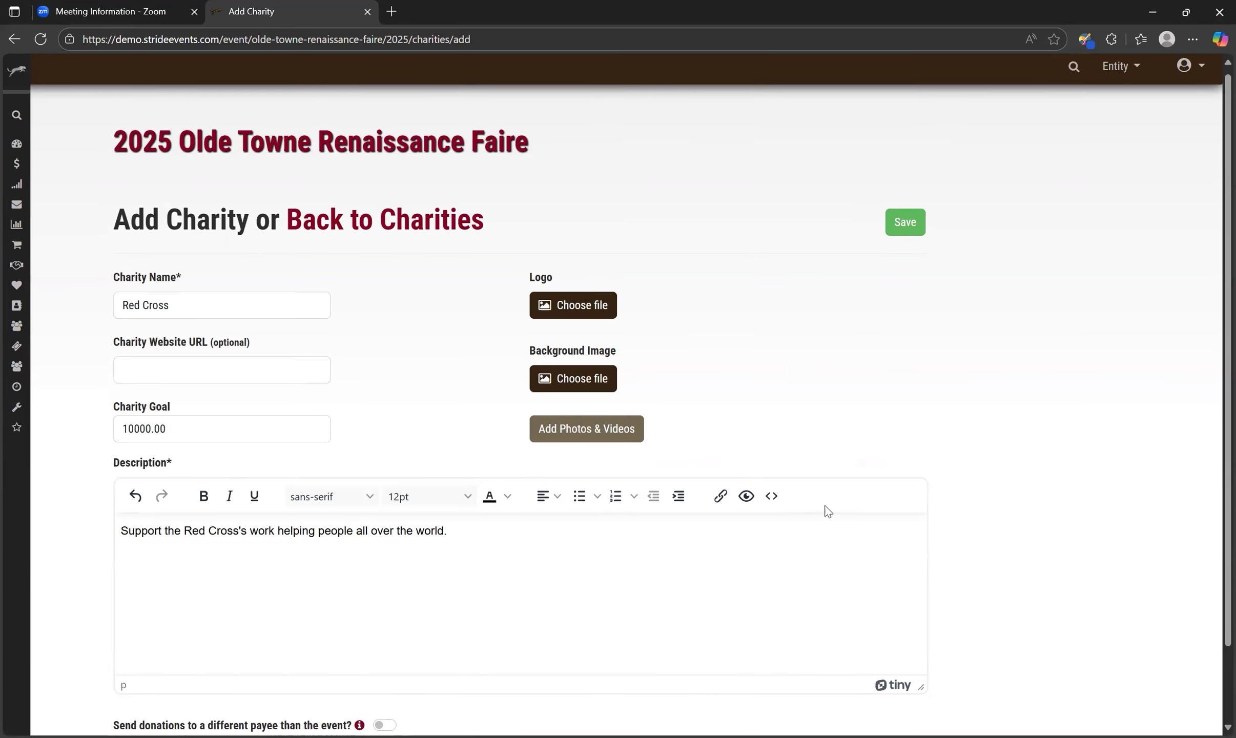
scroll(941, 428, "down", 2)
scroll(942, 429, "up", 1)
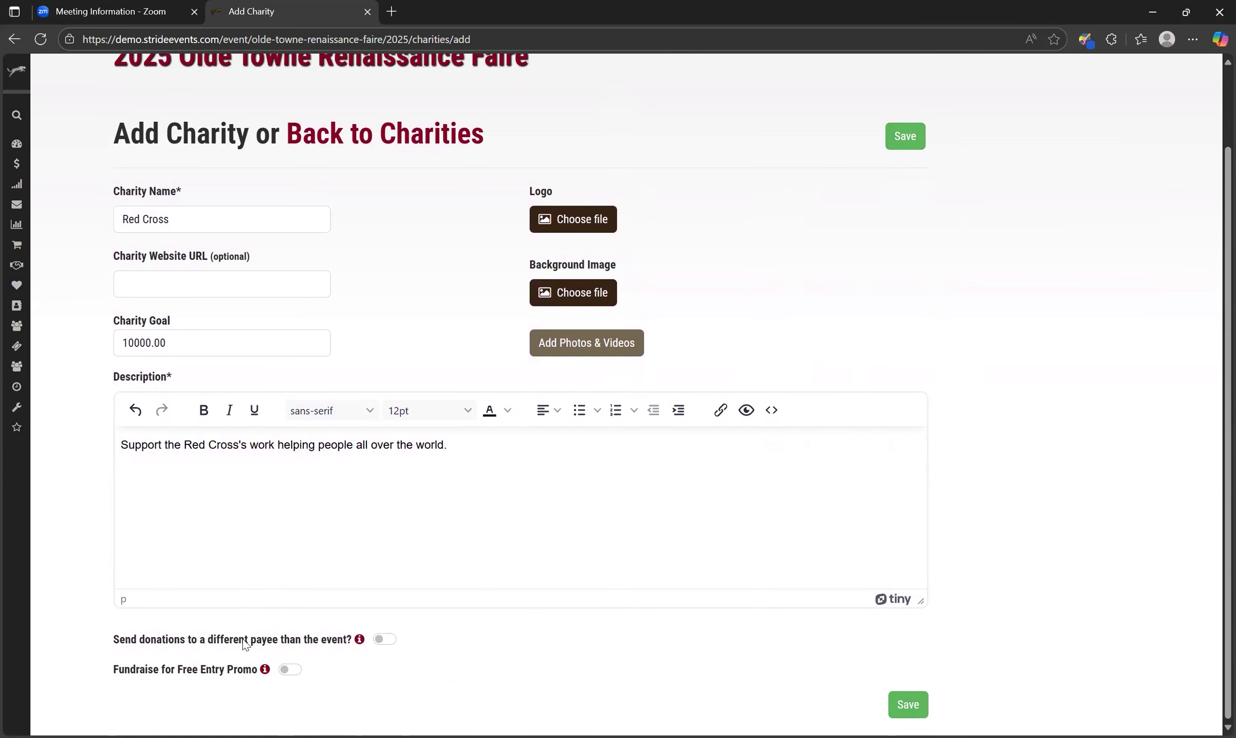
left_click(393, 641)
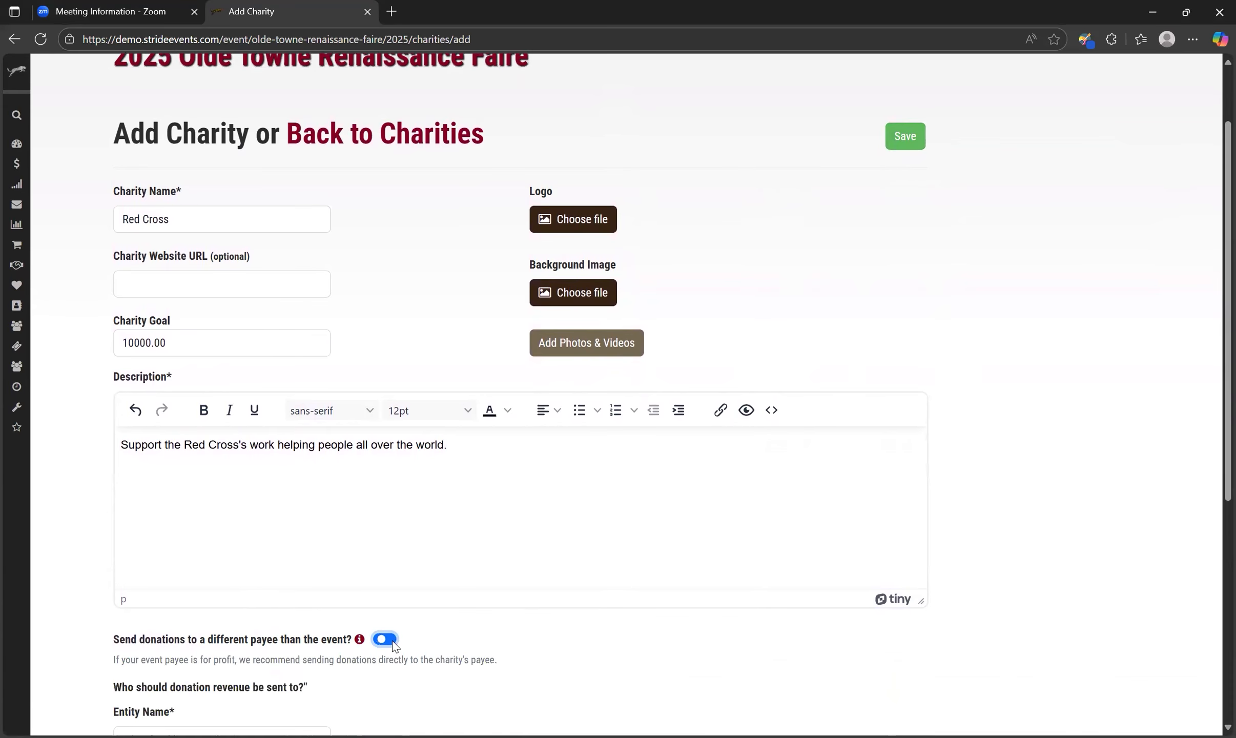
scroll(392, 643, "down", 7)
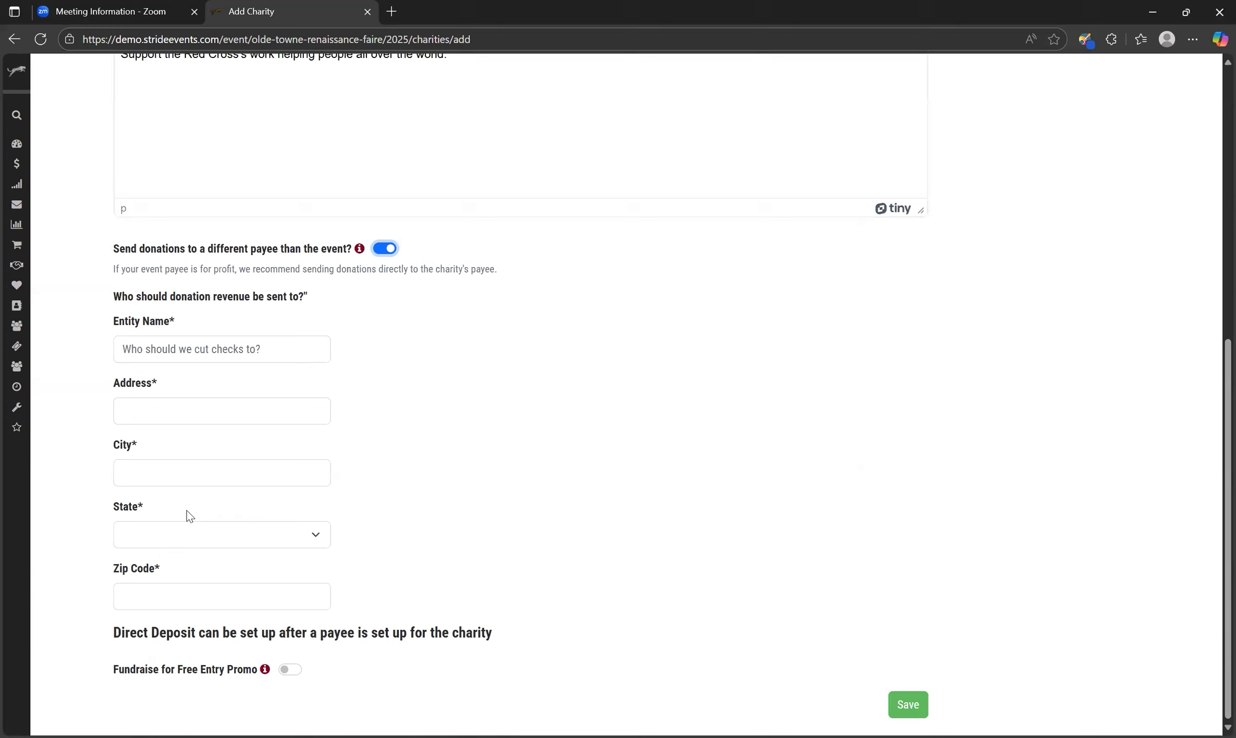
left_click(385, 249)
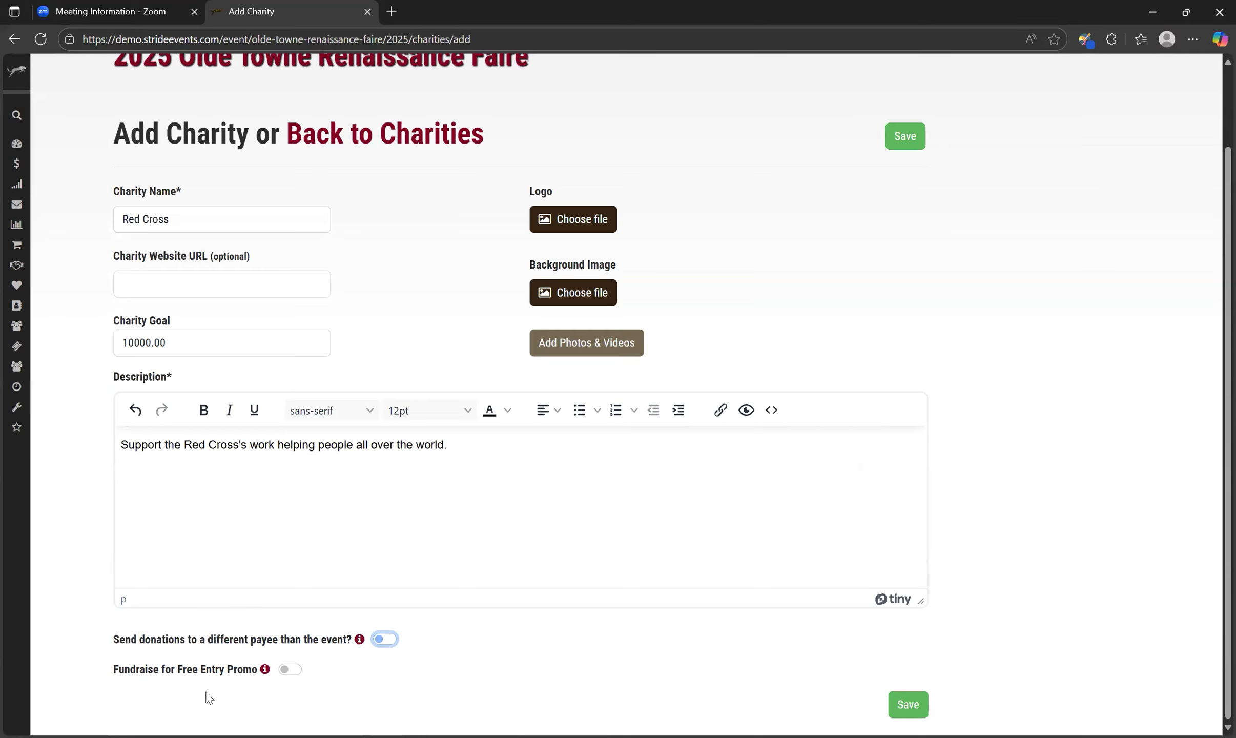
Enable the Fundraise for Free Entry Promo, dismiss its details, and review the promotion settings.
left_click(298, 673)
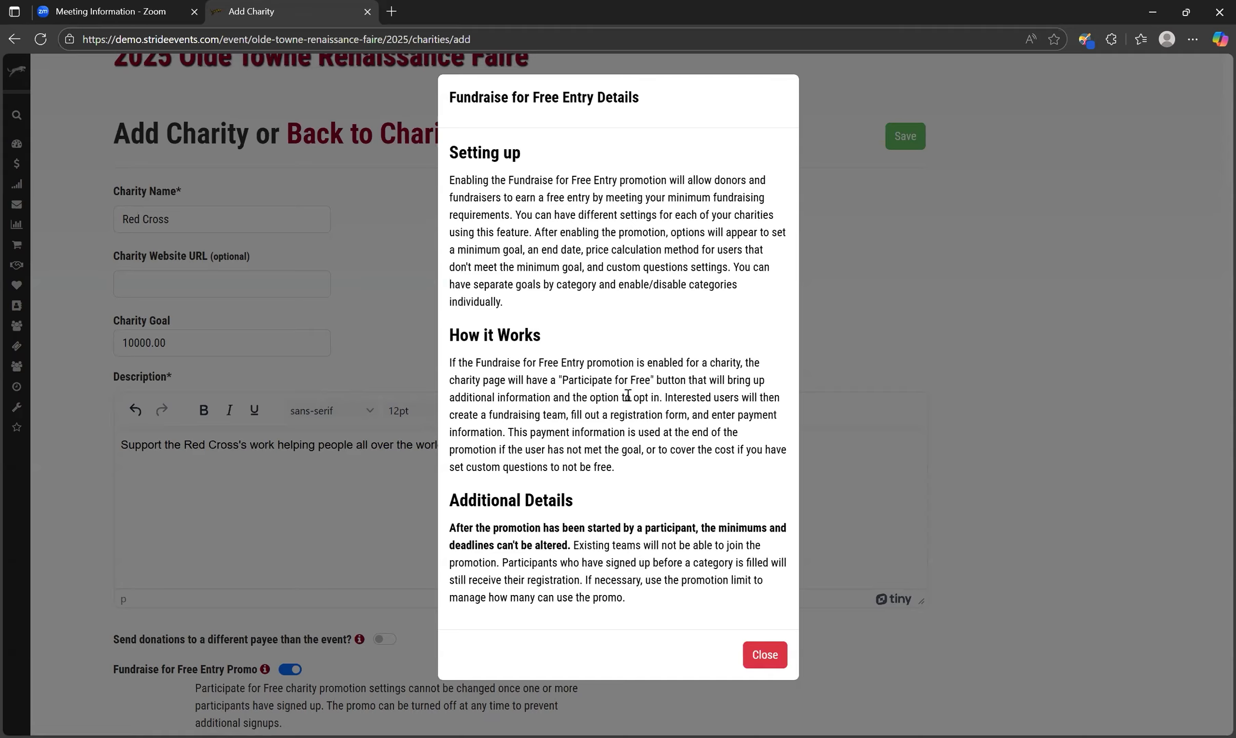
left_click(766, 658)
scroll(593, 685, "down", 8)
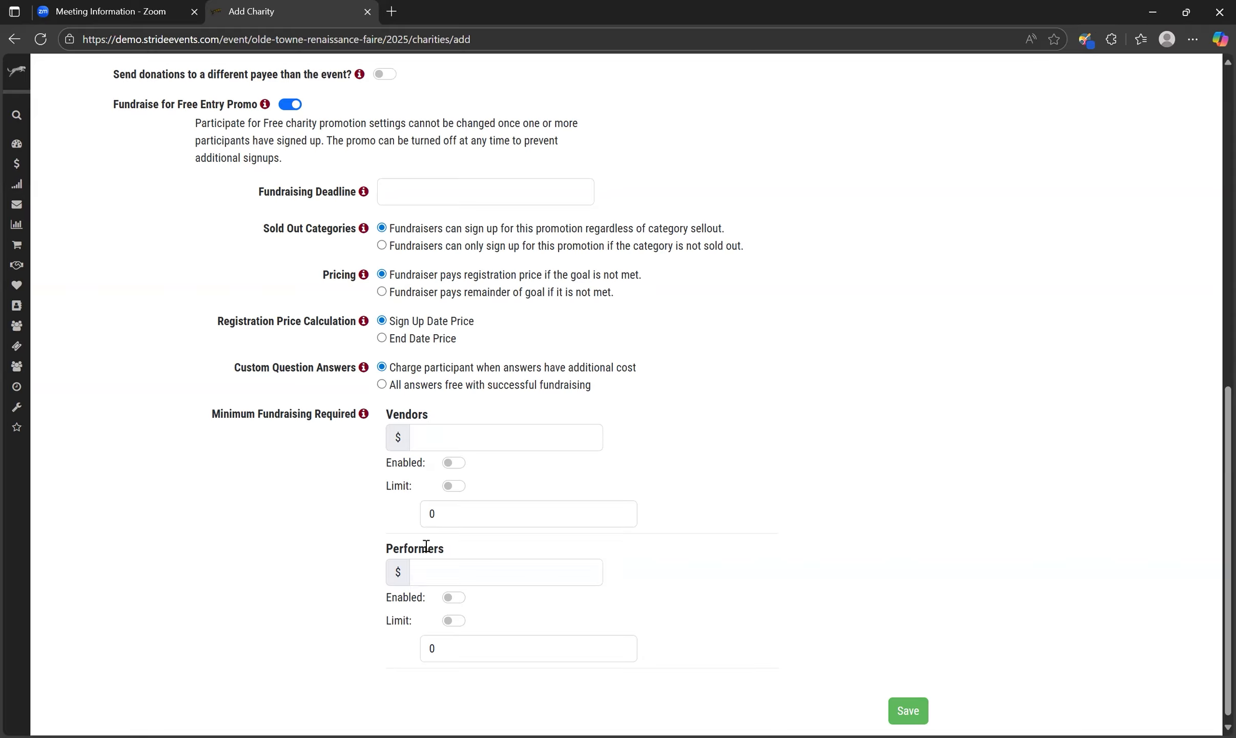
Try enabling the Vendors category and its limit under Minimum Fundraising Required, and switch both and the Fundraise for Free Entry Promo off.
left_click(444, 431)
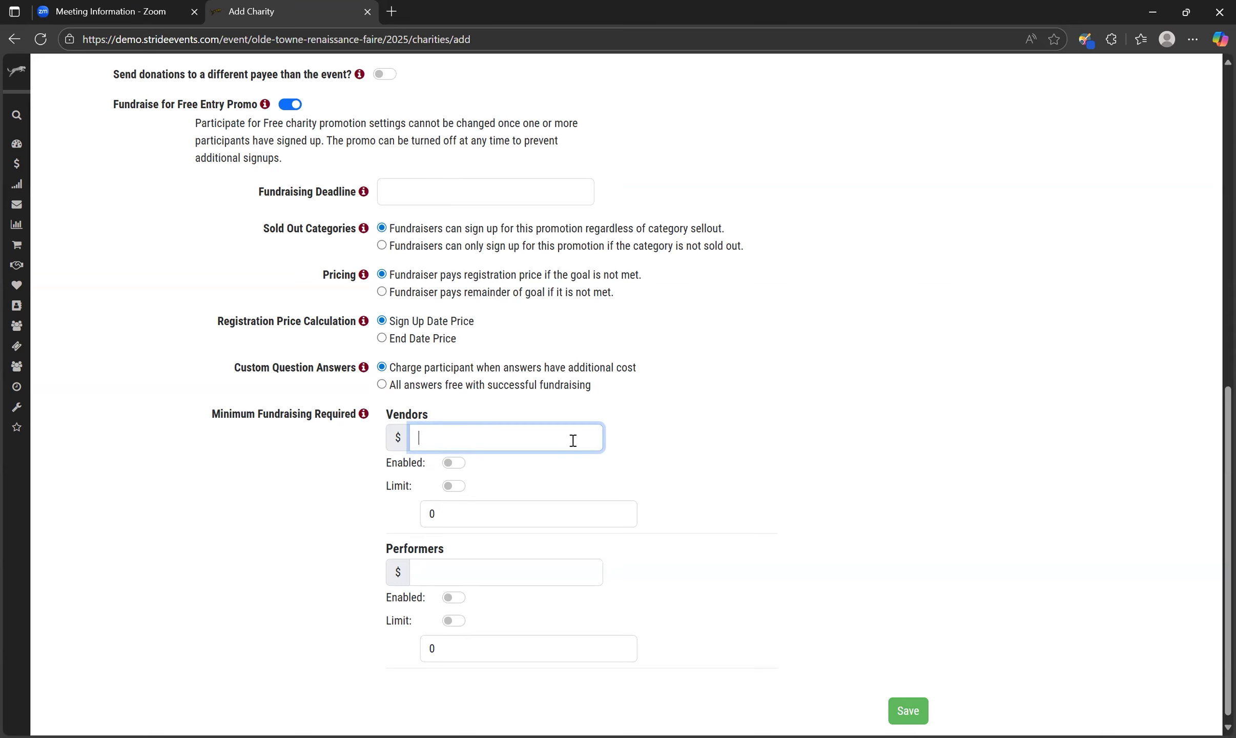
left_click(459, 462)
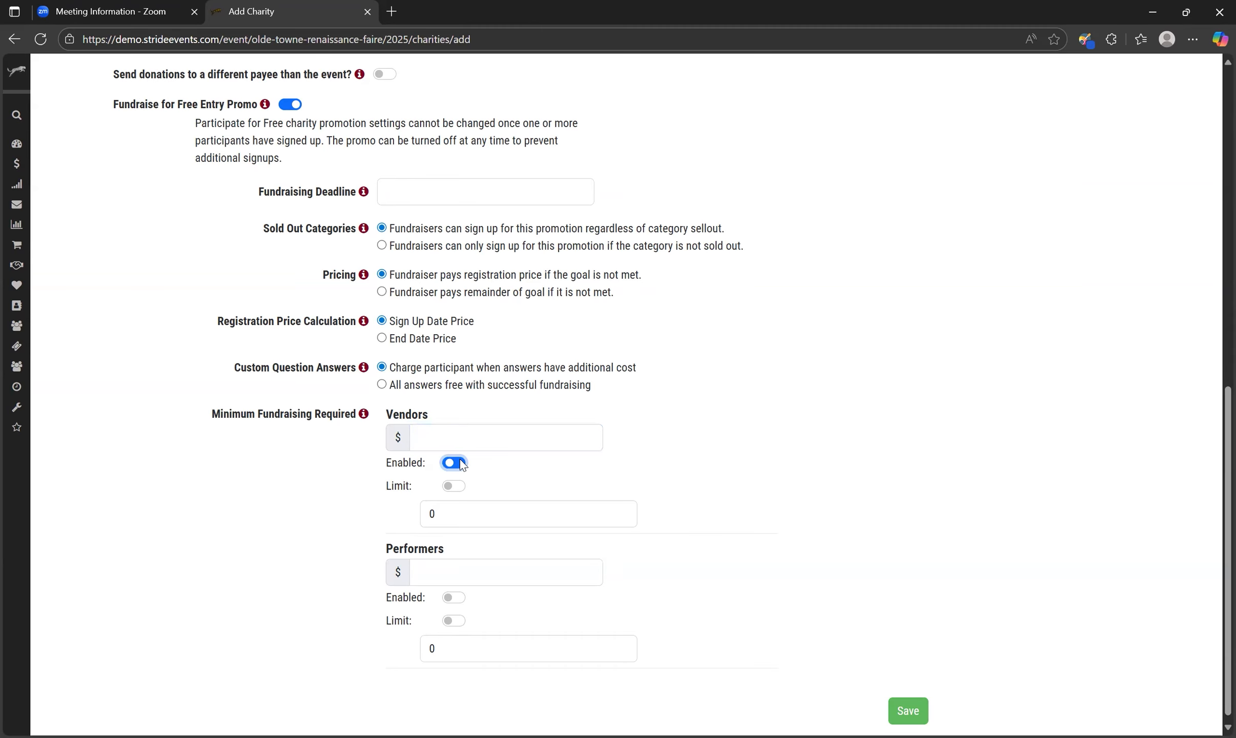
left_click(432, 443)
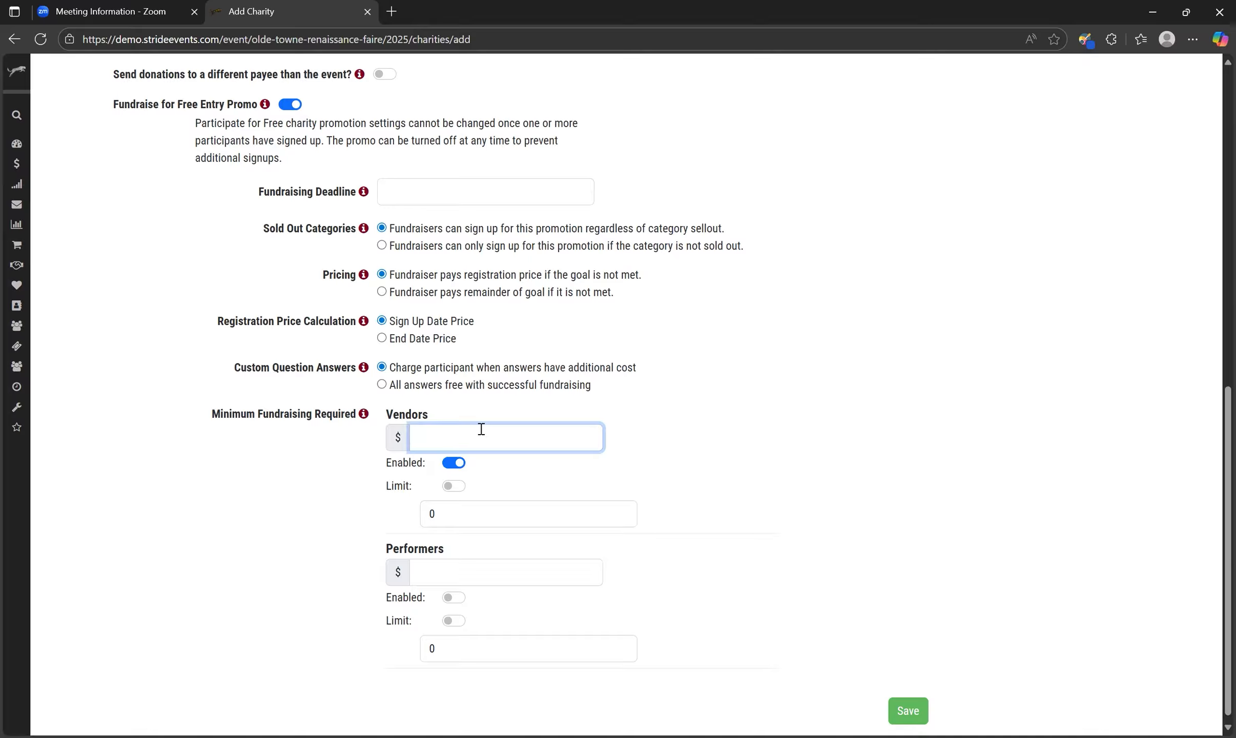
left_click(460, 486)
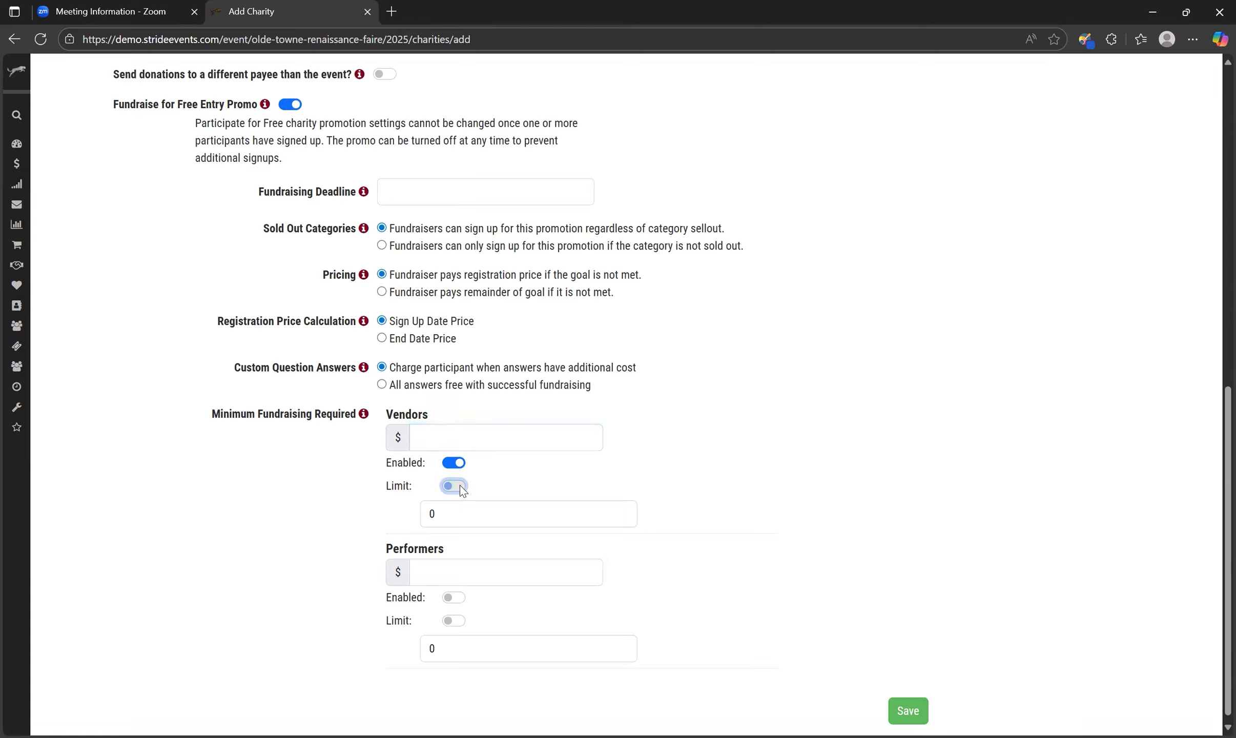
left_click(448, 513)
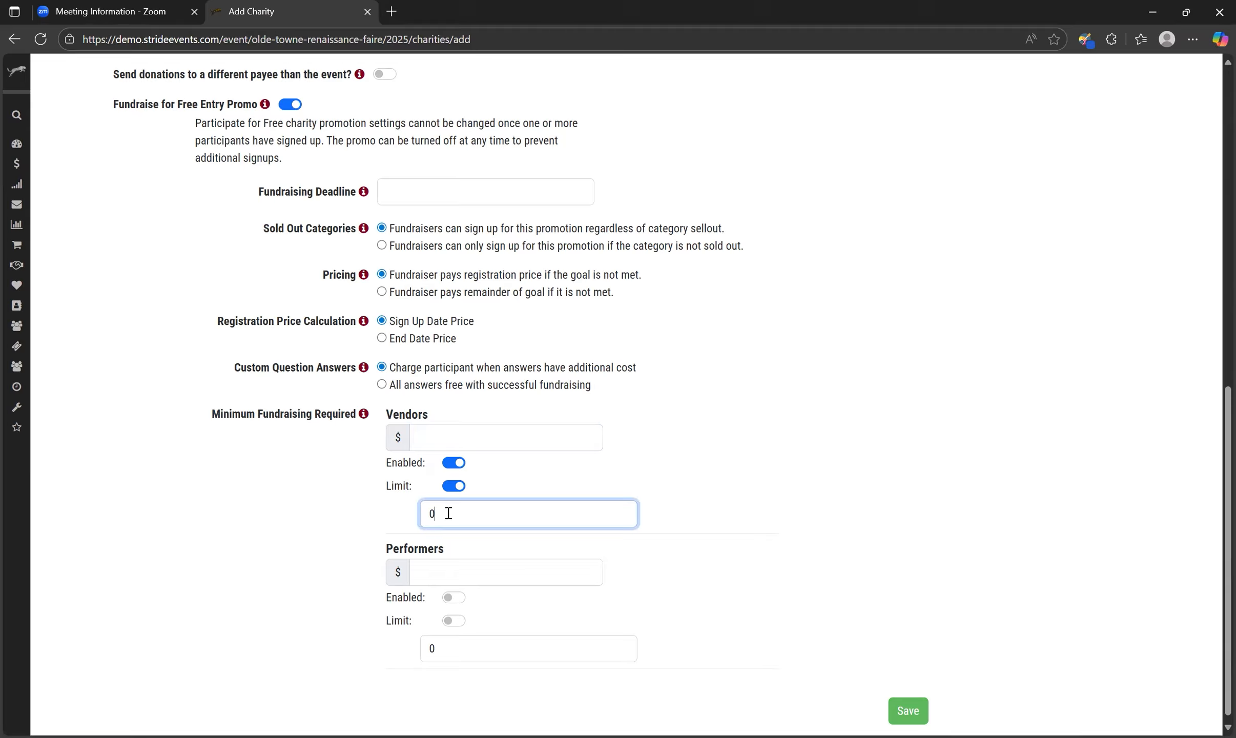
double_click(449, 512)
left_click(498, 492)
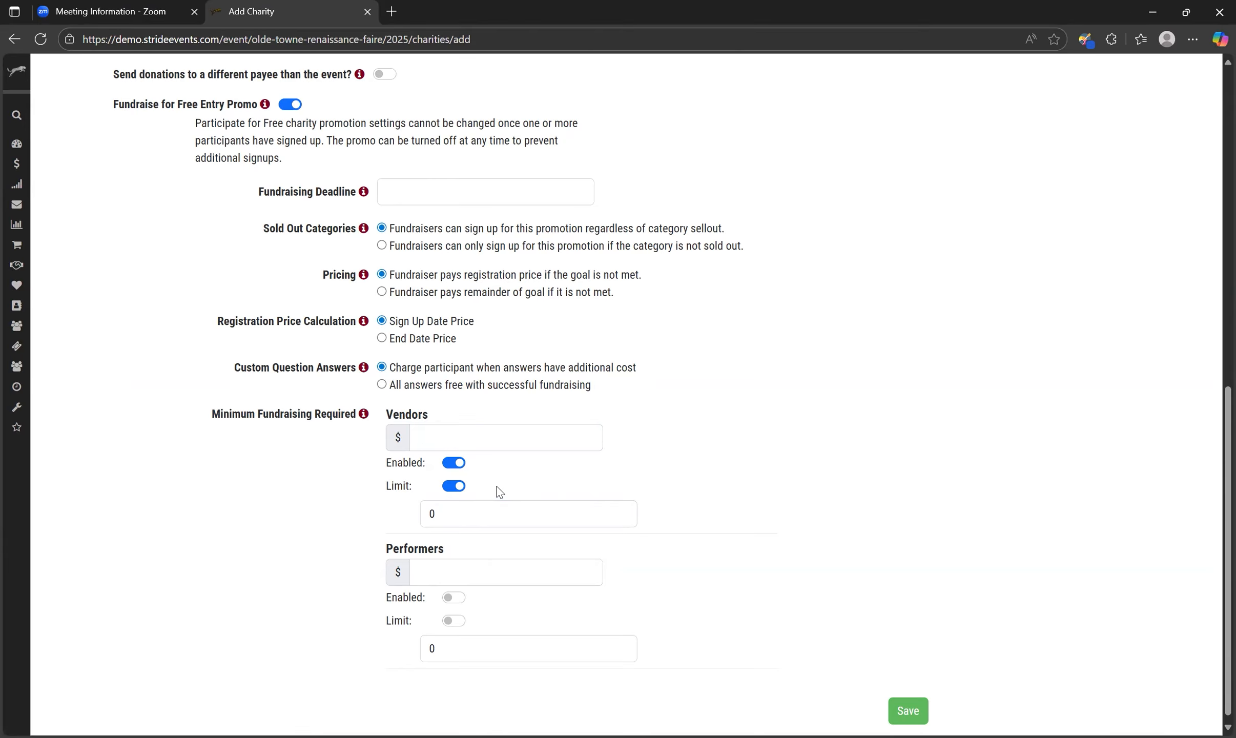
left_click(455, 488)
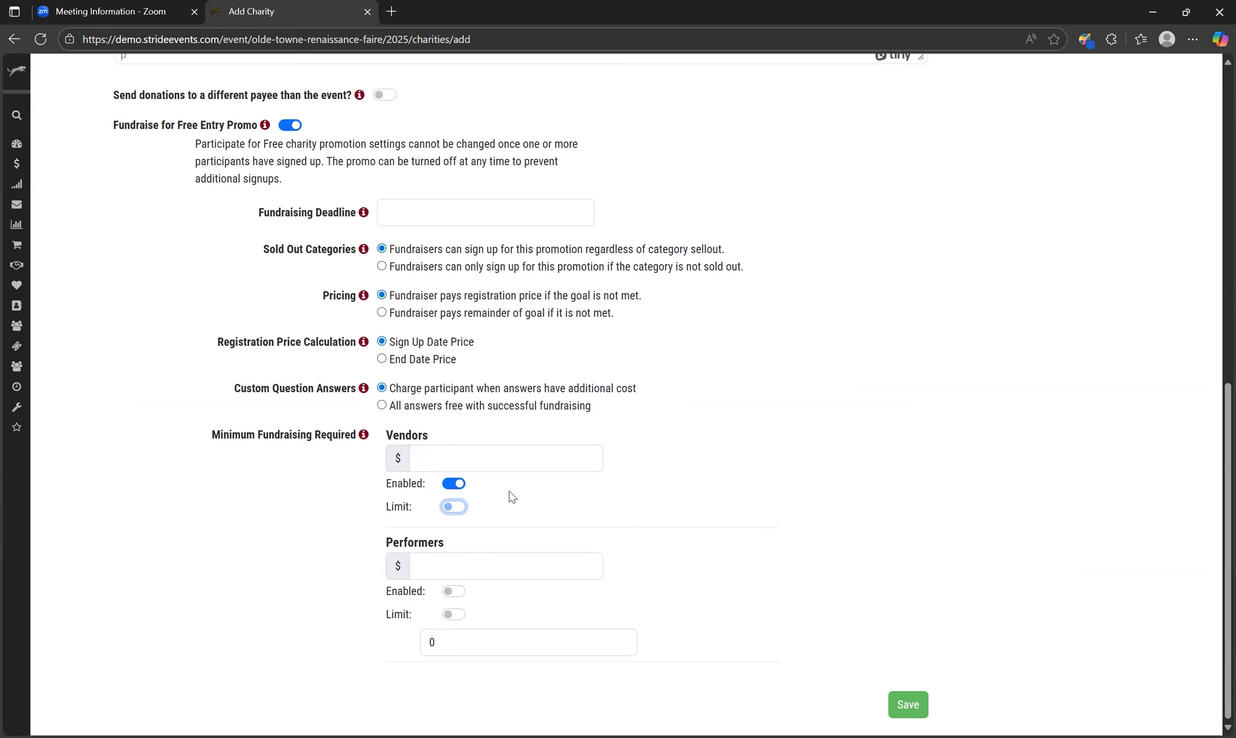
left_click(450, 485)
scroll(654, 361, "up", 3)
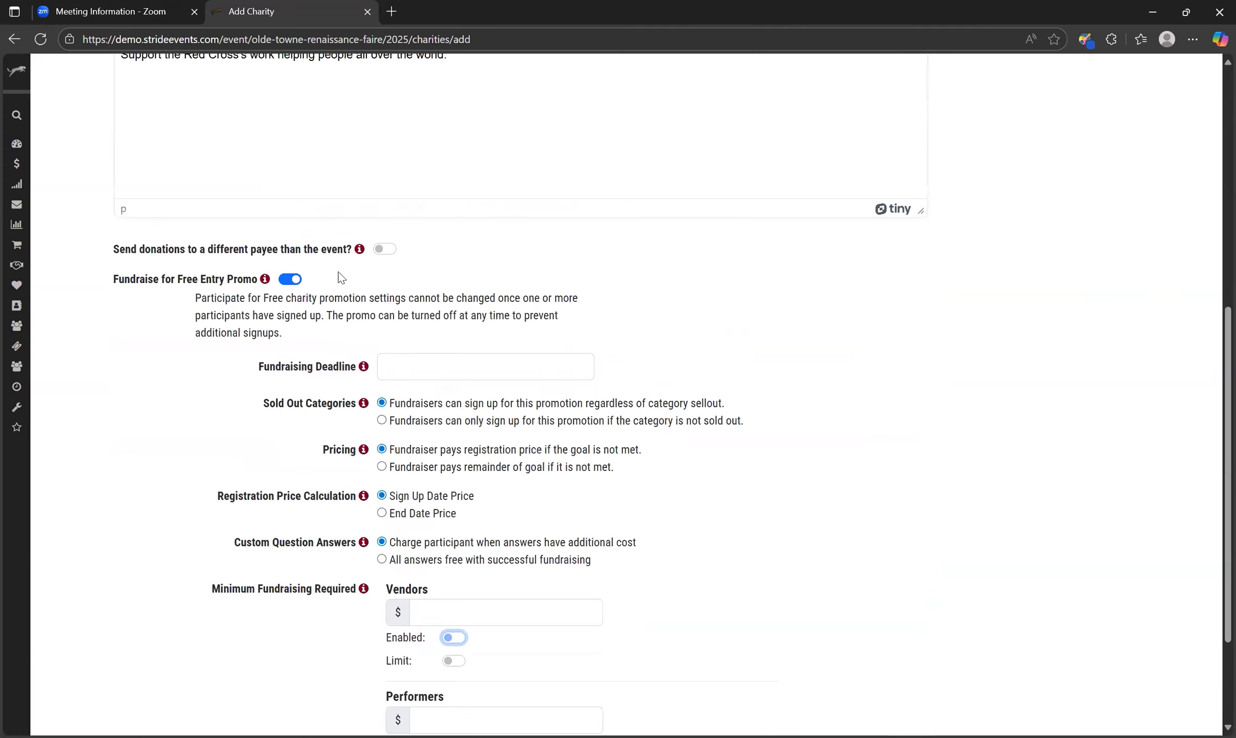
left_click(286, 279)
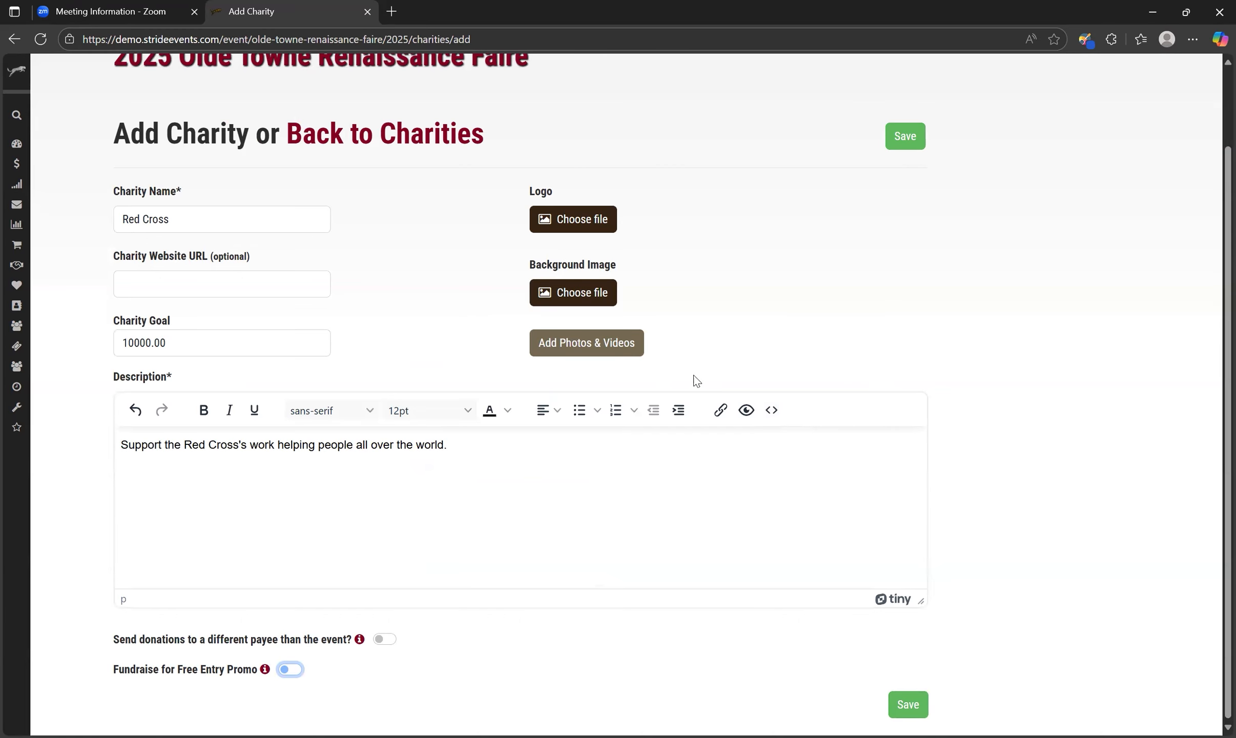
Save the Red Cross charity, review the saved form, and return to the charities list.
left_click(904, 137)
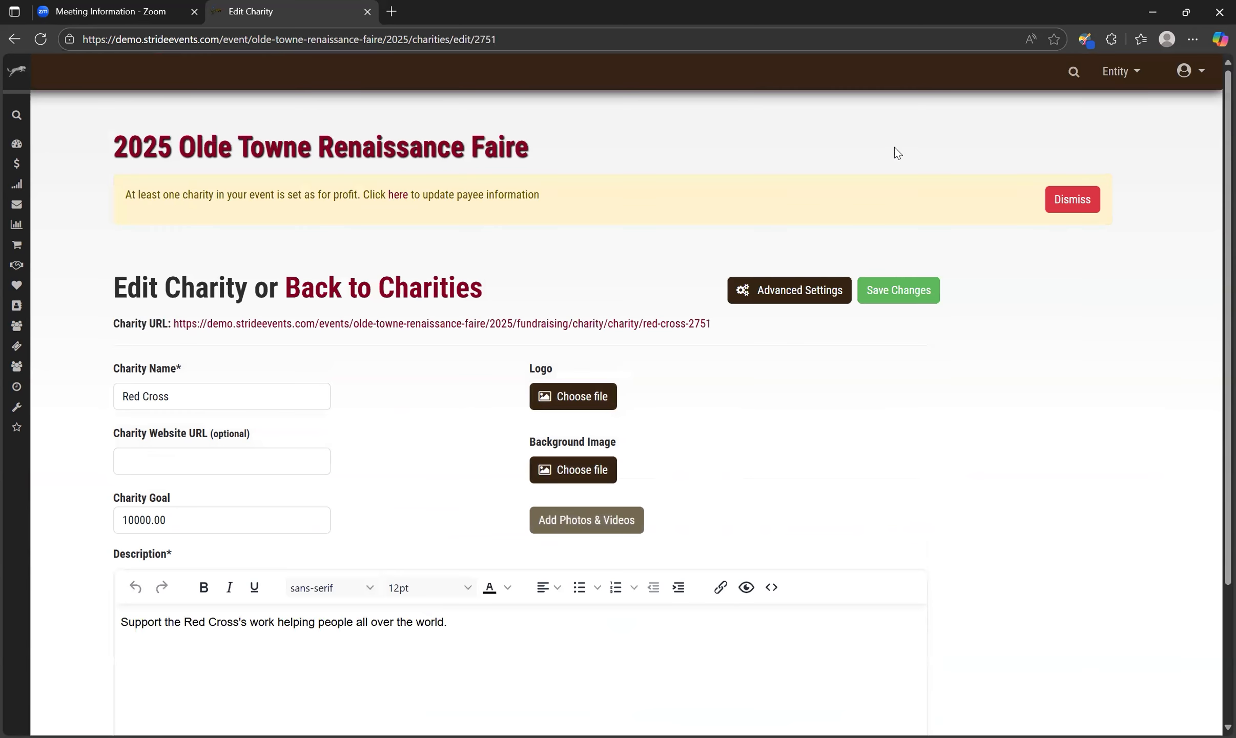
scroll(863, 405, "down", 3)
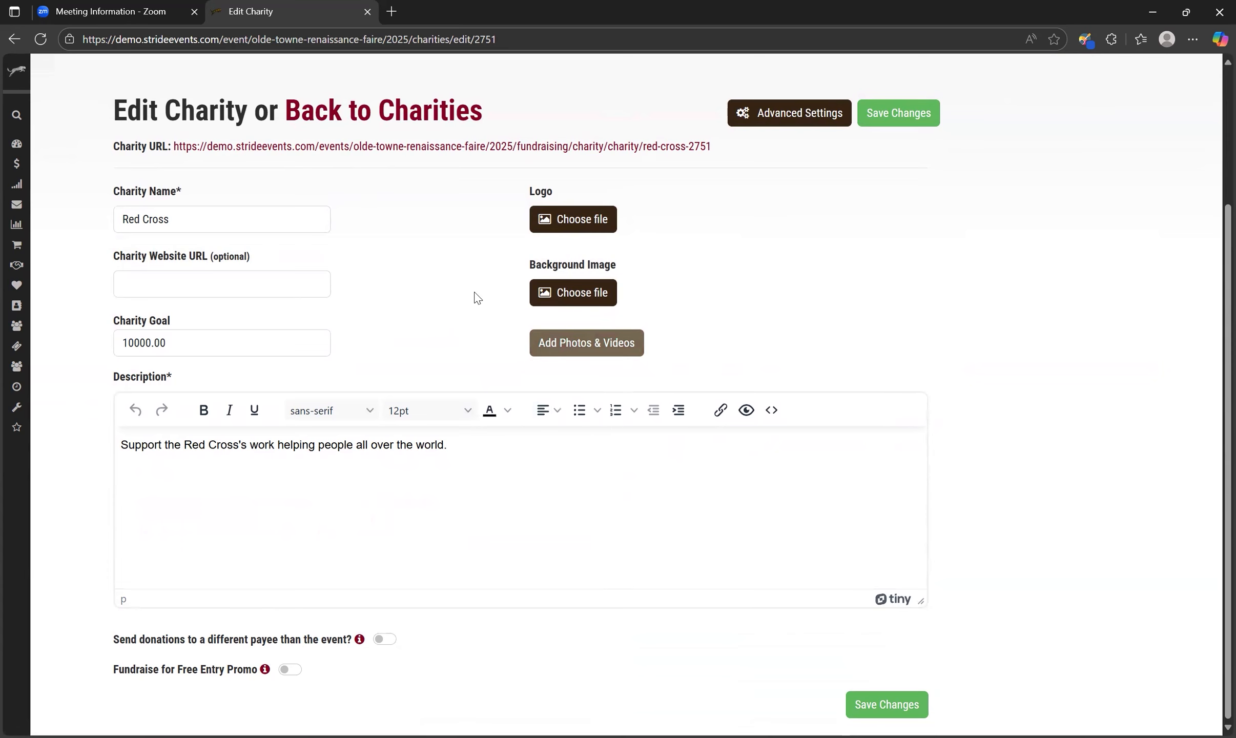
left_click(424, 110)
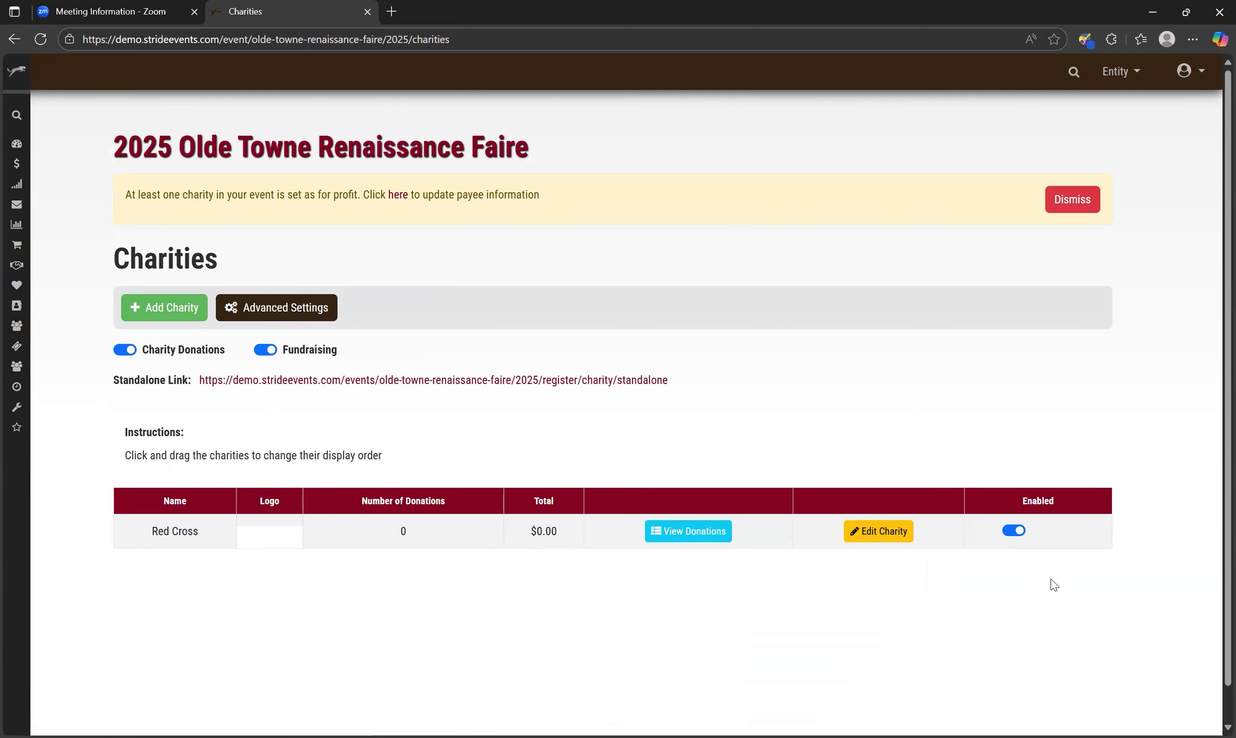
Disable the Red Cross charity in the list and enable it again.
left_click(1013, 532)
left_click(1019, 533)
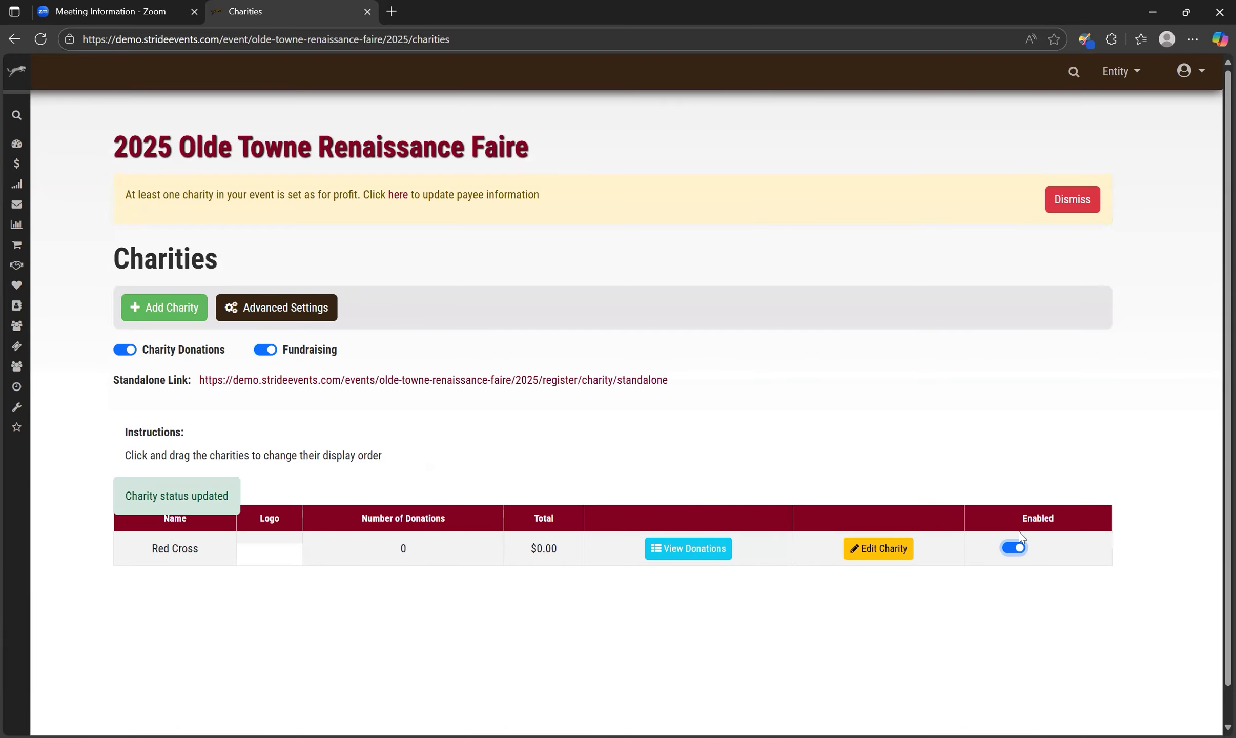